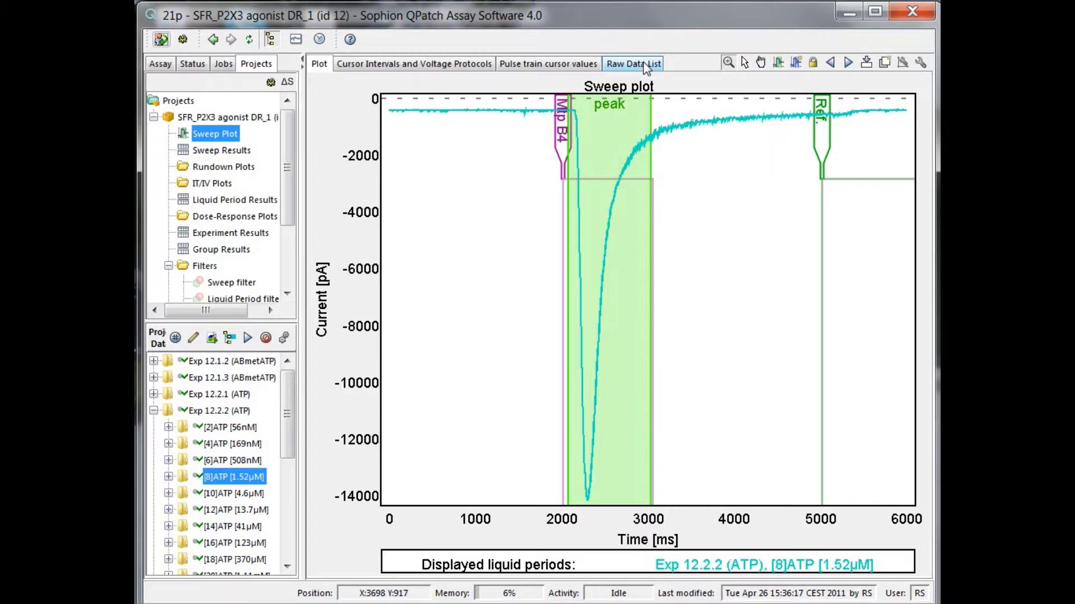
Export the 1.52 µM ATP sweep's raw data table with downsampling 1, dismissing the regional-settings warning
left_click(645, 67)
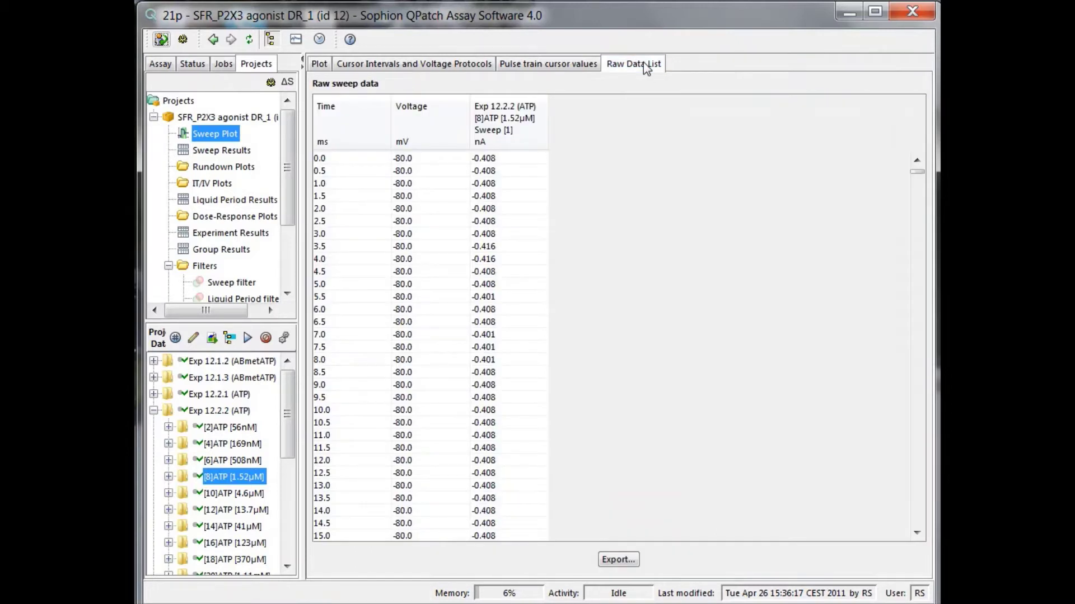
left_click(618, 560)
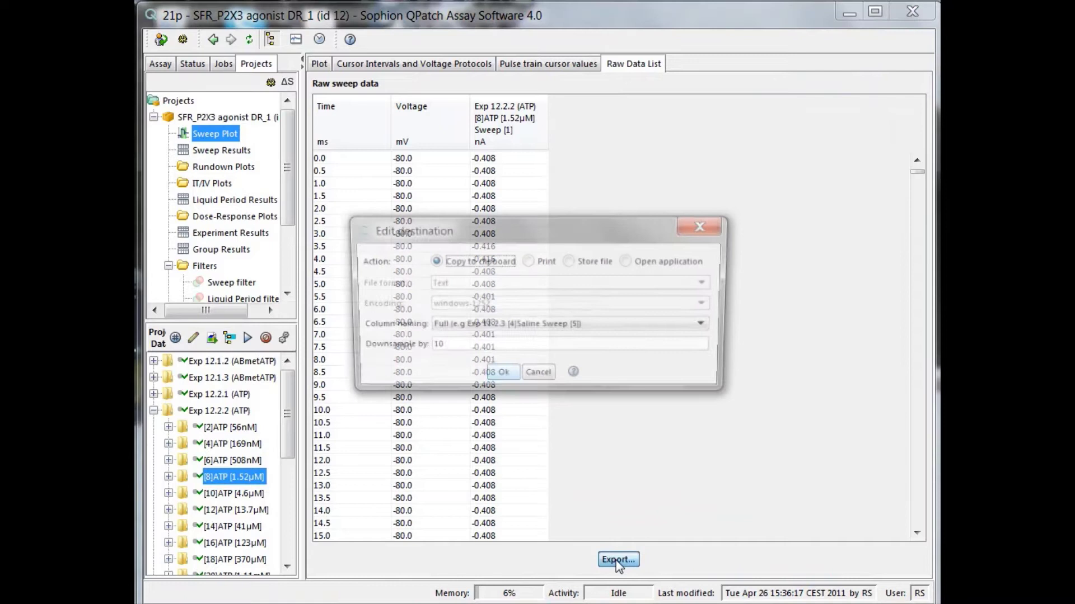
double_click(435, 346)
type("1")
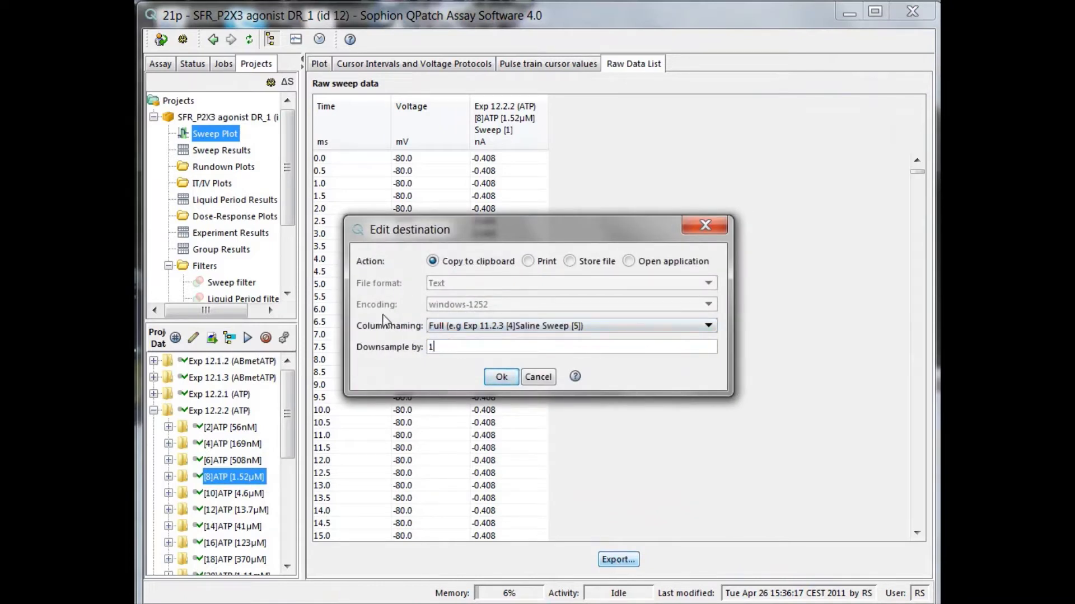
left_click(500, 378)
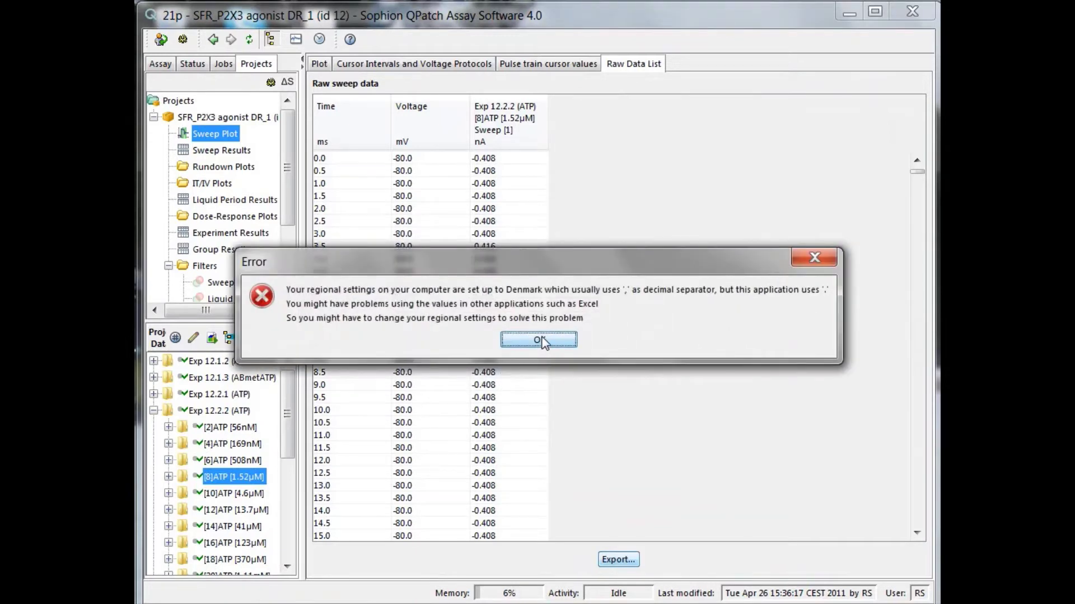
left_click(542, 341)
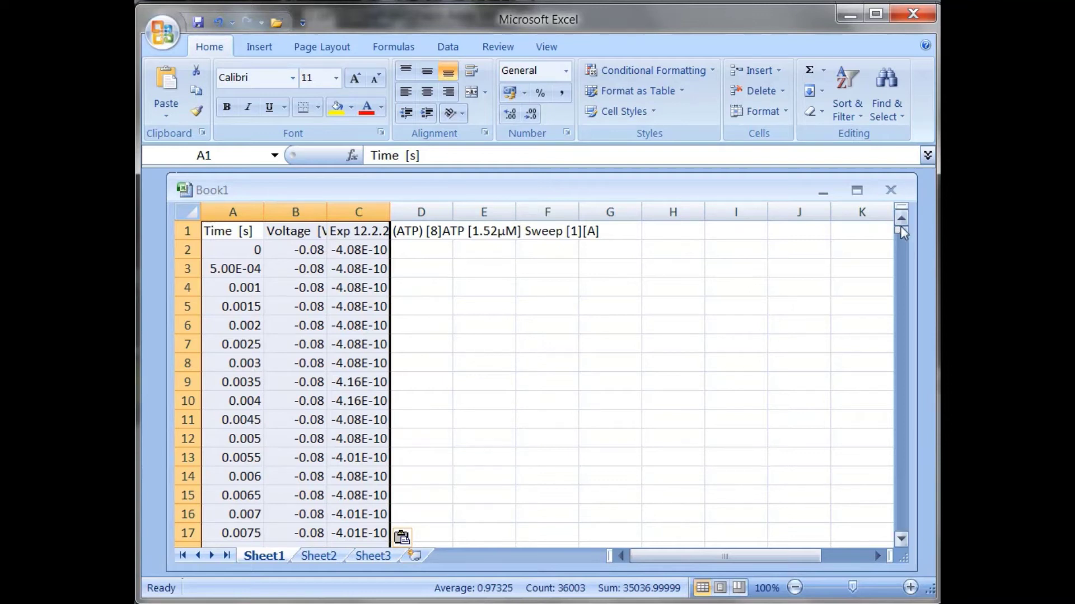
mouse_move(901, 227)
left_mouse_down()
mouse_move(909, 360)
mouse_move(898, 222)
left_mouse_up()
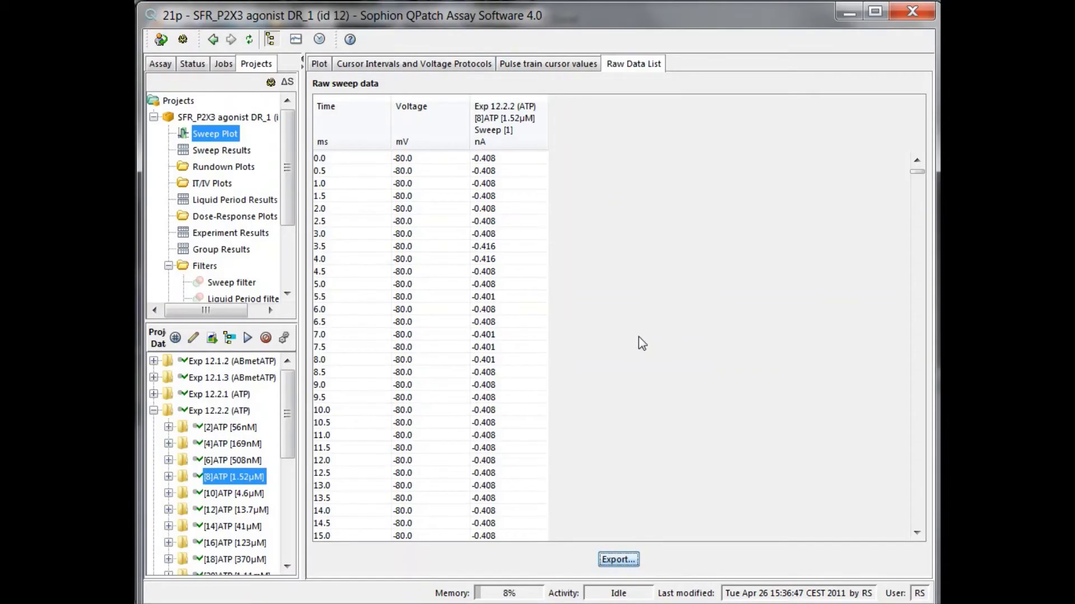
Export the raw sweep data again with Downsample by set to 10
left_click(621, 560)
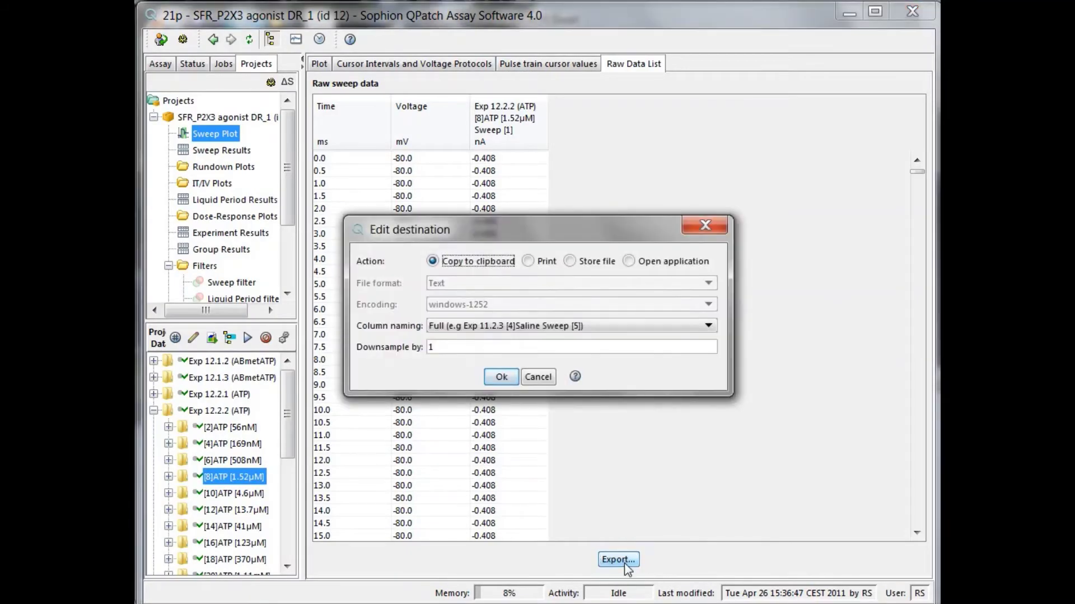
left_click(464, 350)
type("0")
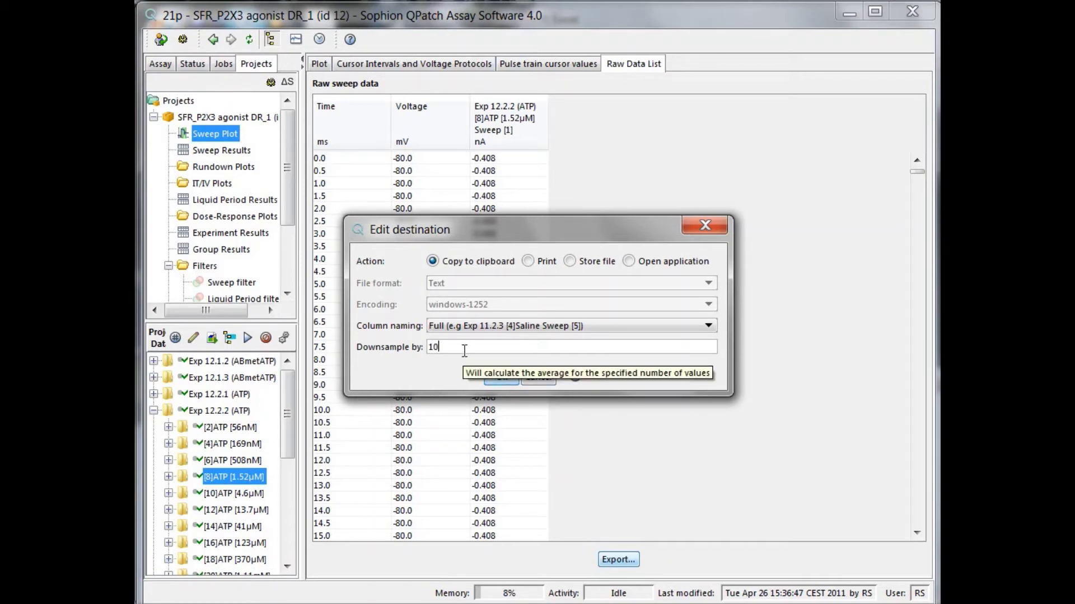
left_click(500, 379)
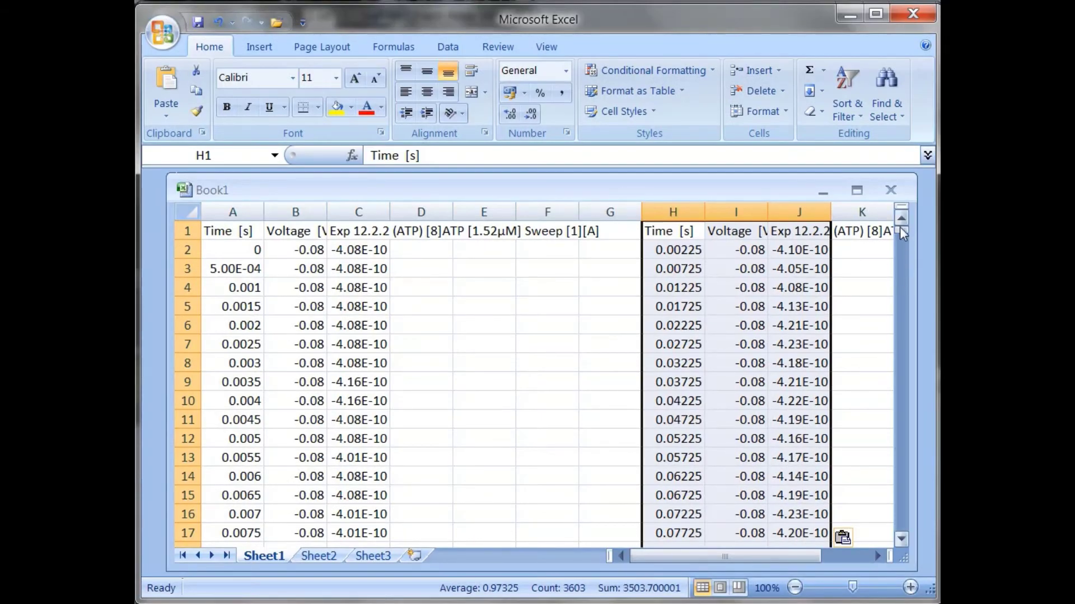
mouse_move(899, 226)
left_mouse_down()
mouse_move(901, 255)
mouse_move(909, 252)
left_mouse_up()
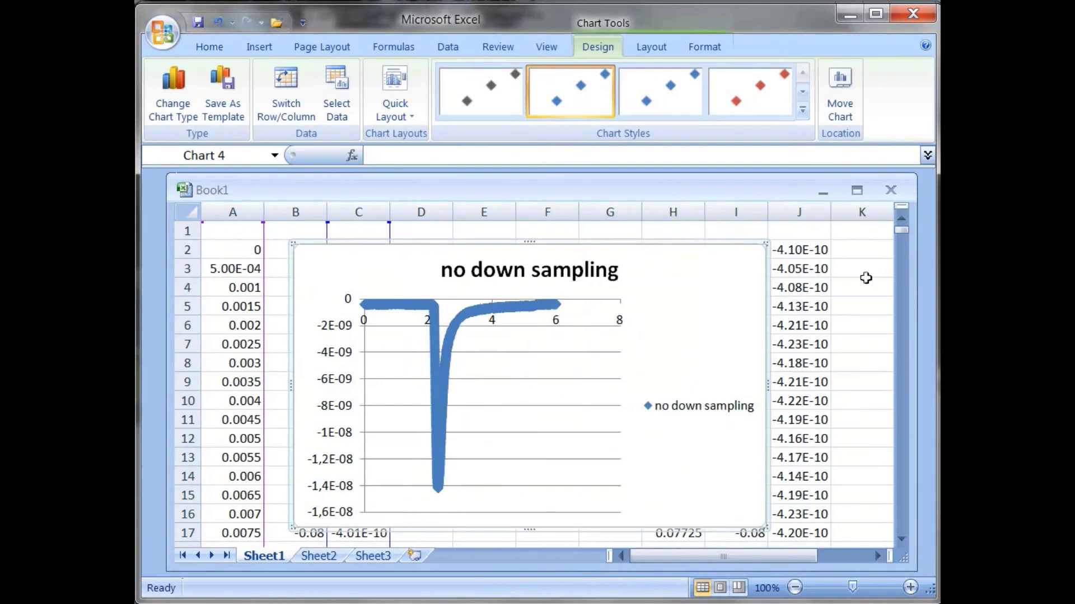